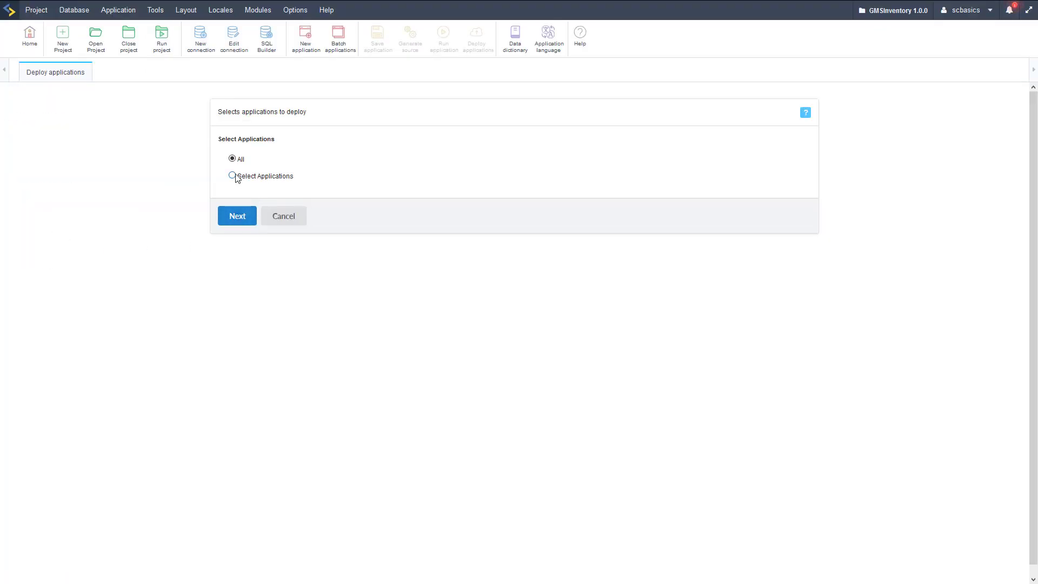
# Step: Start a typical deployment of all applications, targeting a Linux 64 bits server with app_Login as the initial application
pyautogui.click(234, 218)
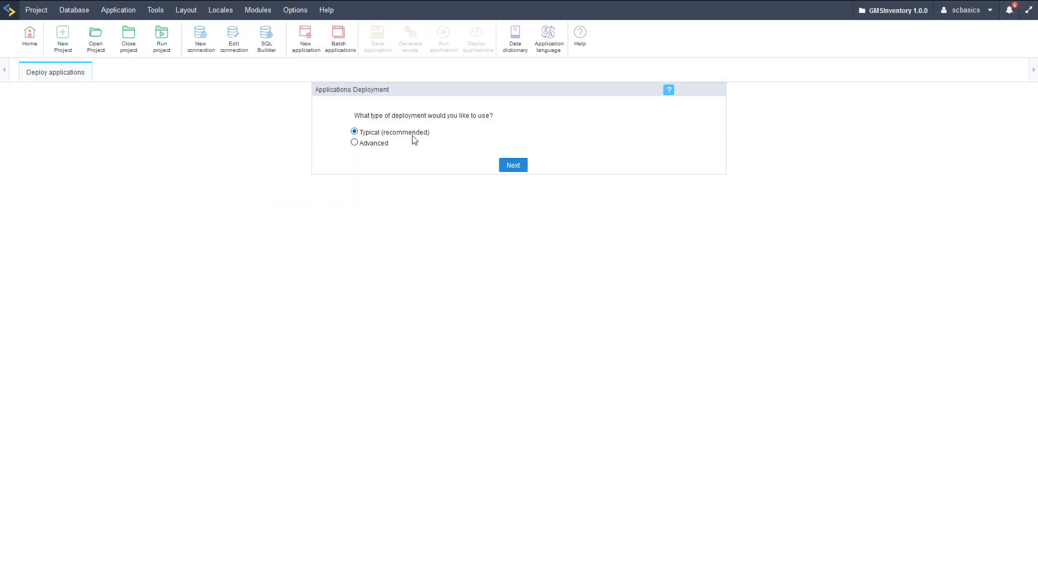
pyautogui.click(520, 167)
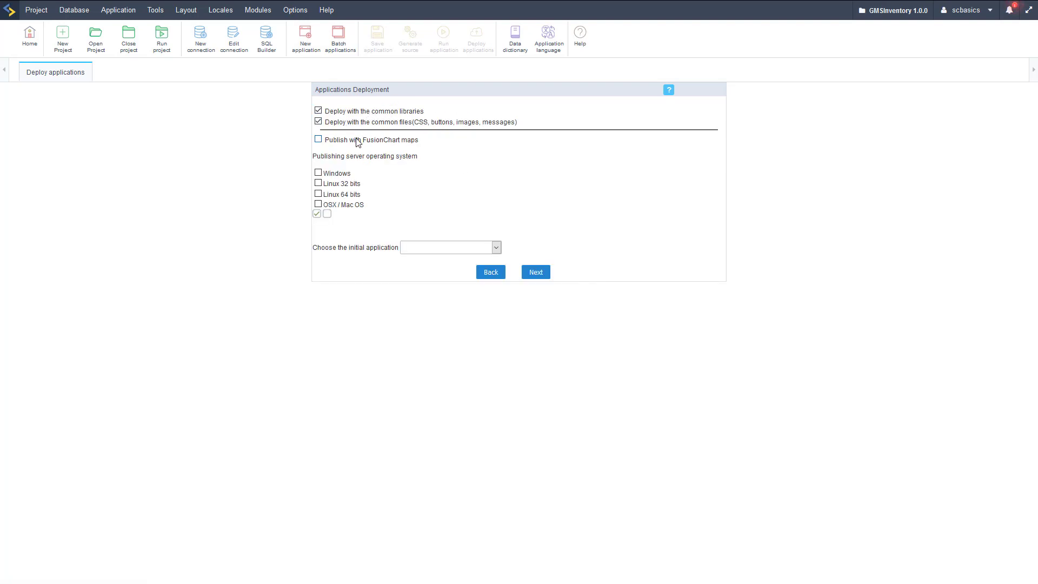
pyautogui.click(319, 195)
pyautogui.click(483, 249)
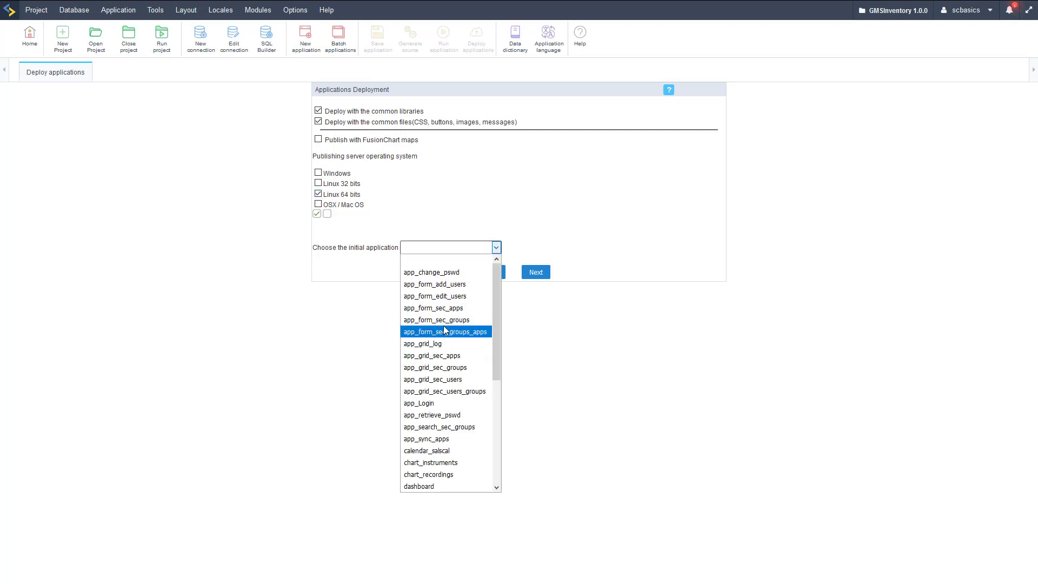
pyautogui.click(428, 403)
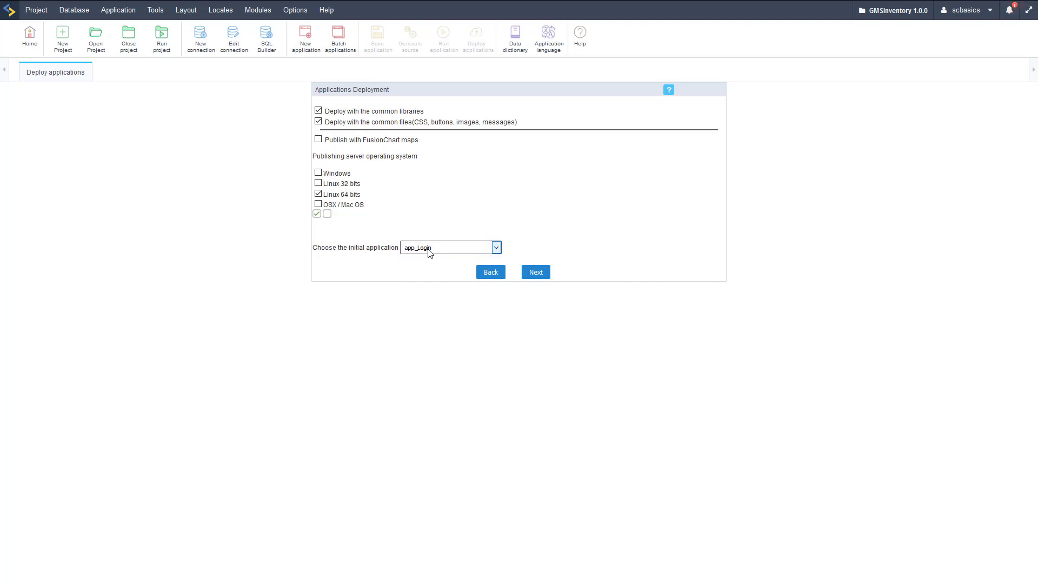
pyautogui.click(543, 276)
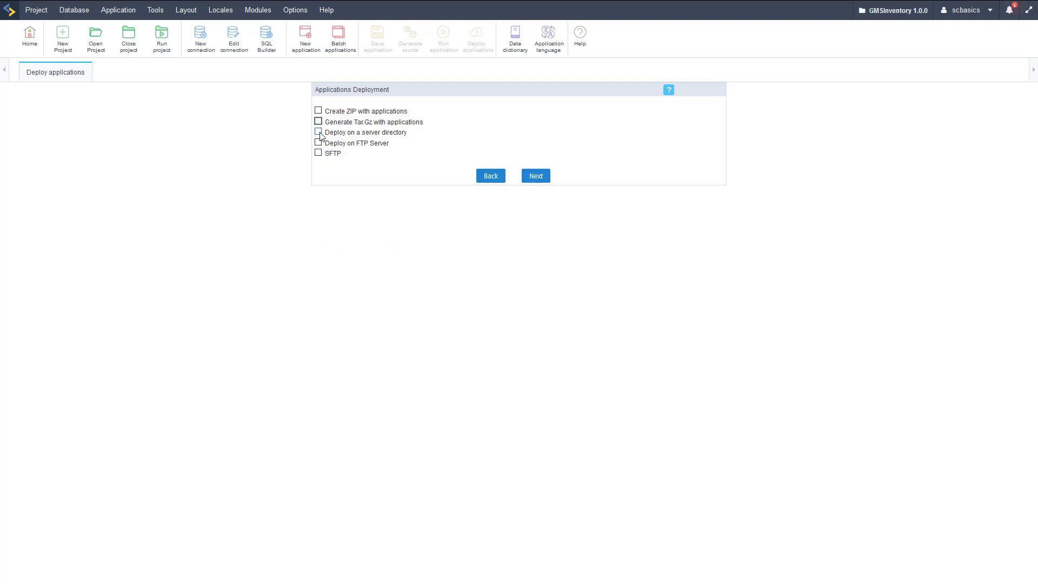
# Step: Choose deployment on an FTP server only and set the FTP server to 167.172.224.196
pyautogui.click(319, 132)
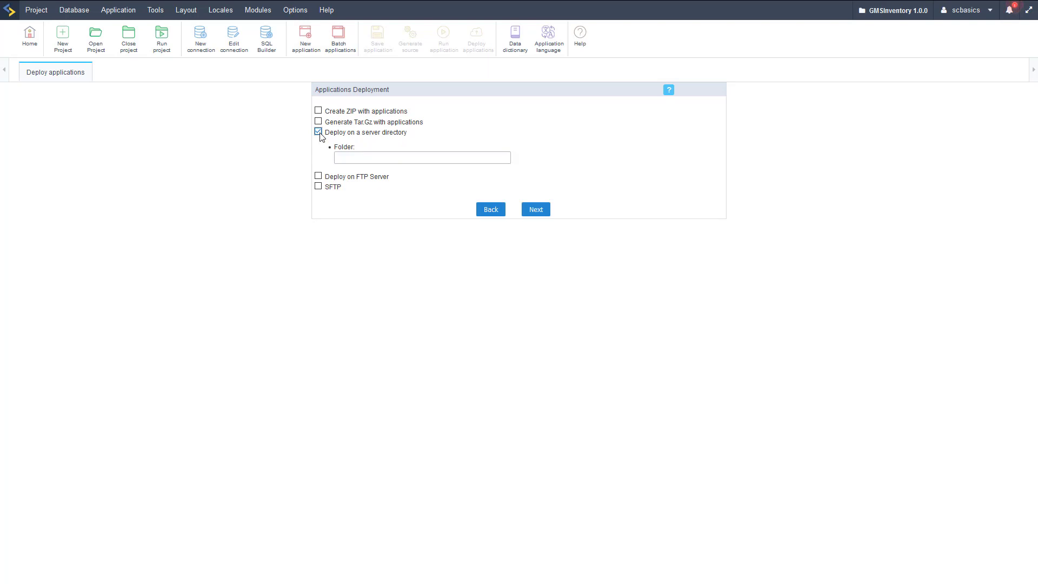
pyautogui.click(319, 132)
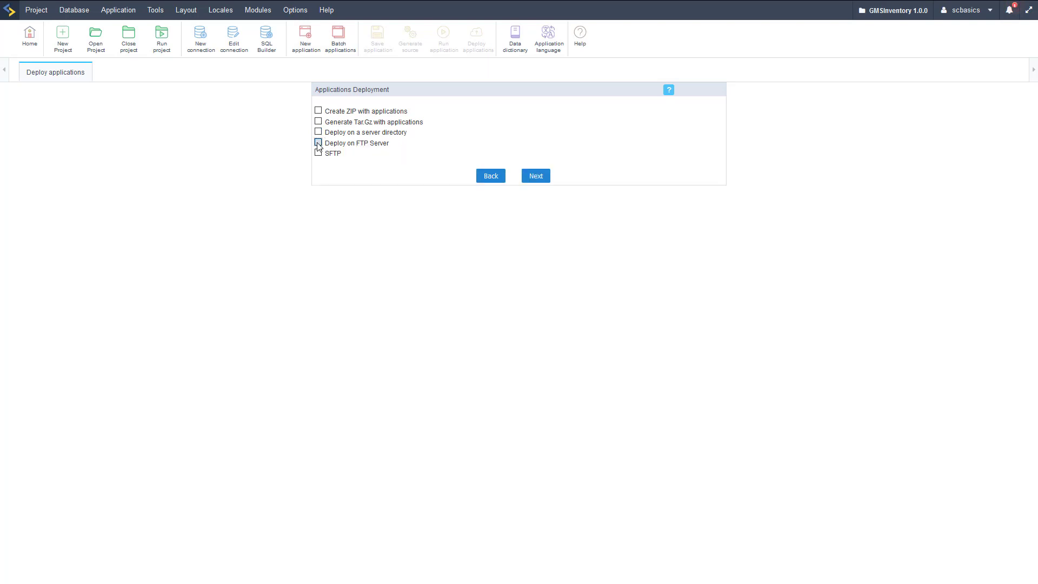
pyautogui.click(319, 143)
pyautogui.click(353, 168)
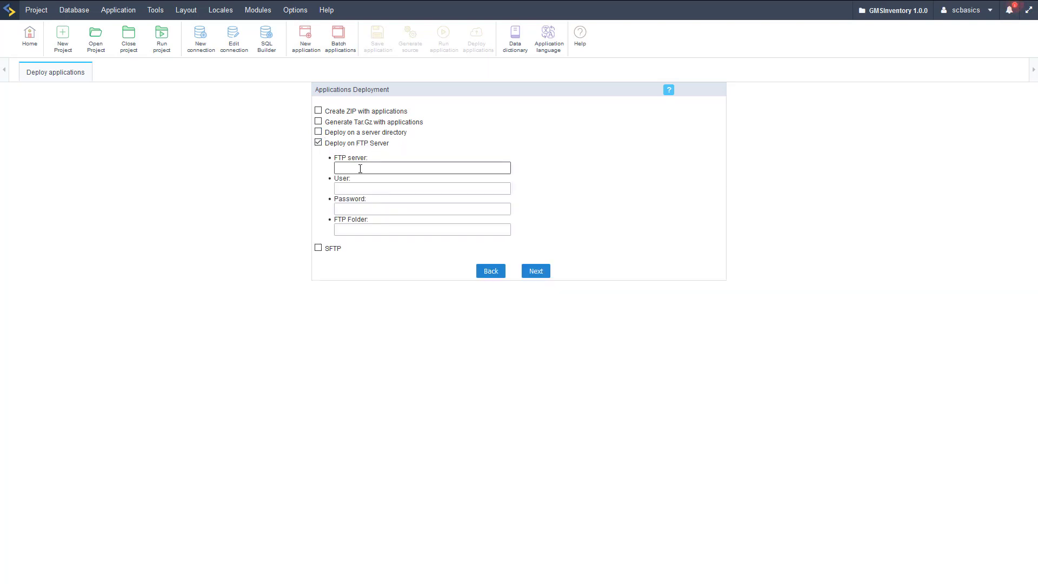
pyautogui.click(360, 169)
pyautogui.click(359, 181)
# Step: Fill in the FTP username, the account password and the FTP folder for the deployment
pyautogui.click(360, 186)
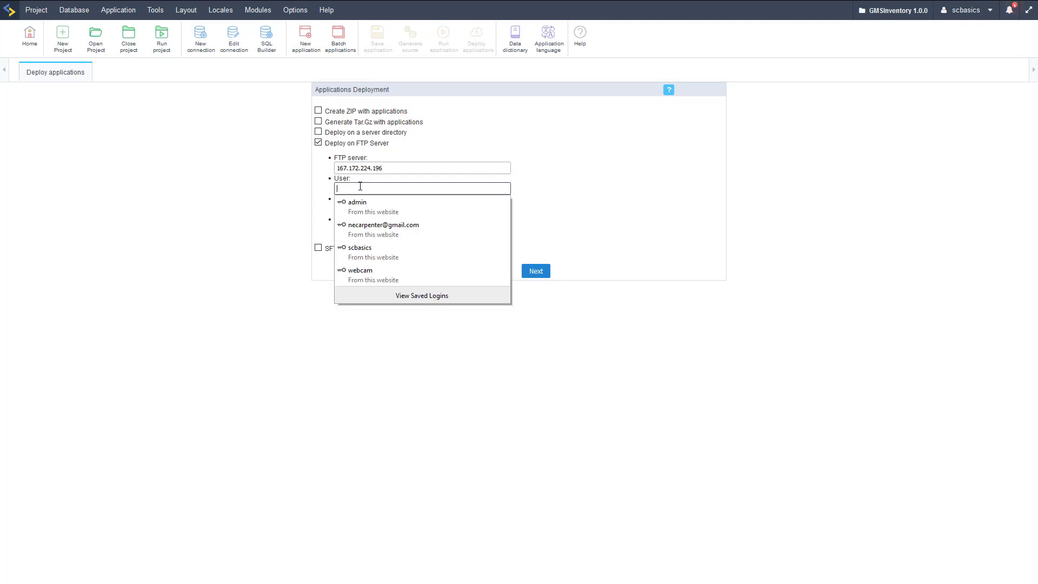
pyautogui.write('scprod')
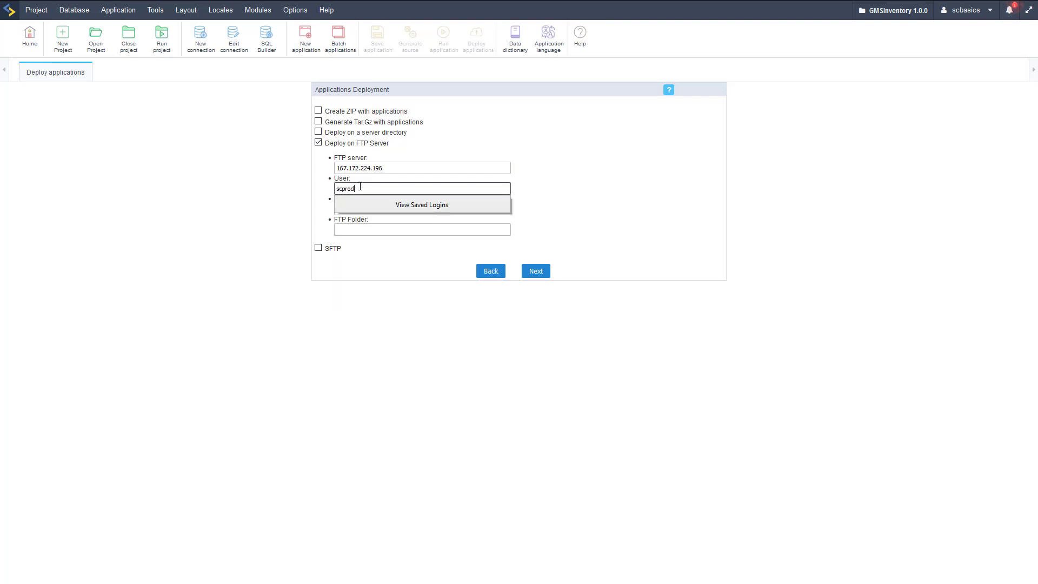
pyautogui.press('Tab')
pyautogui.write('s')
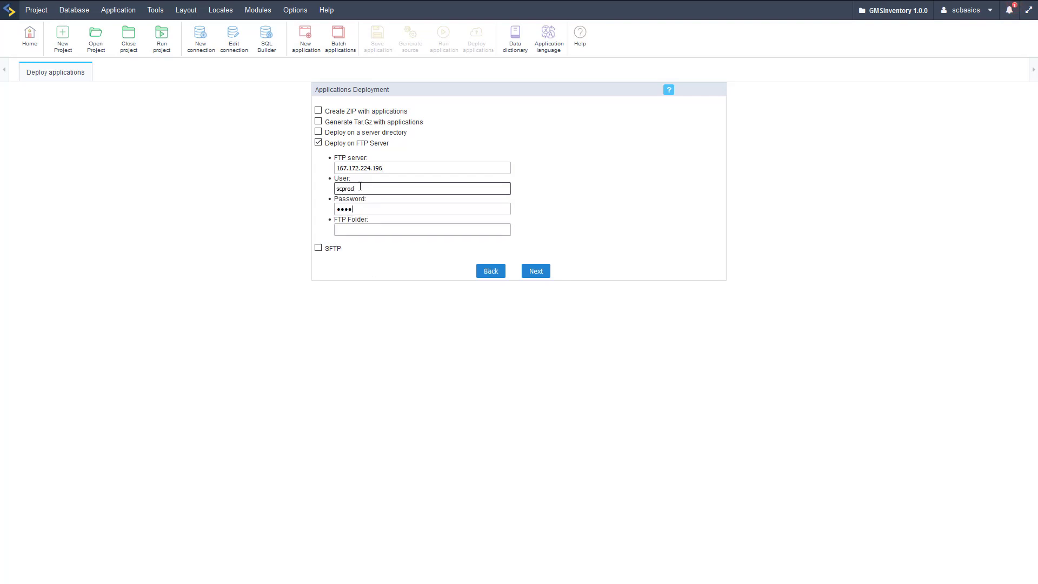
pyautogui.click(353, 230)
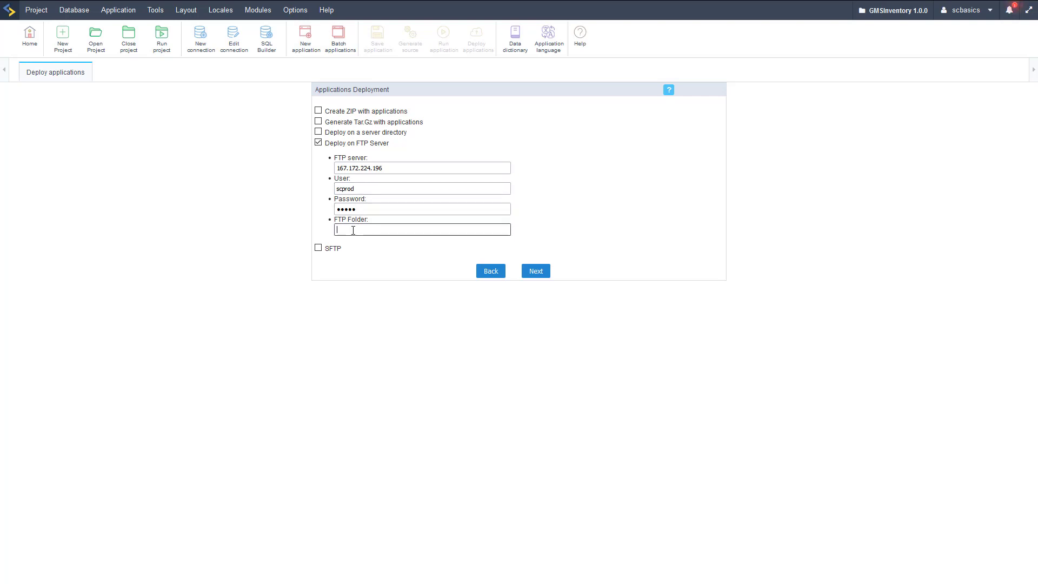
pyautogui.click(355, 241)
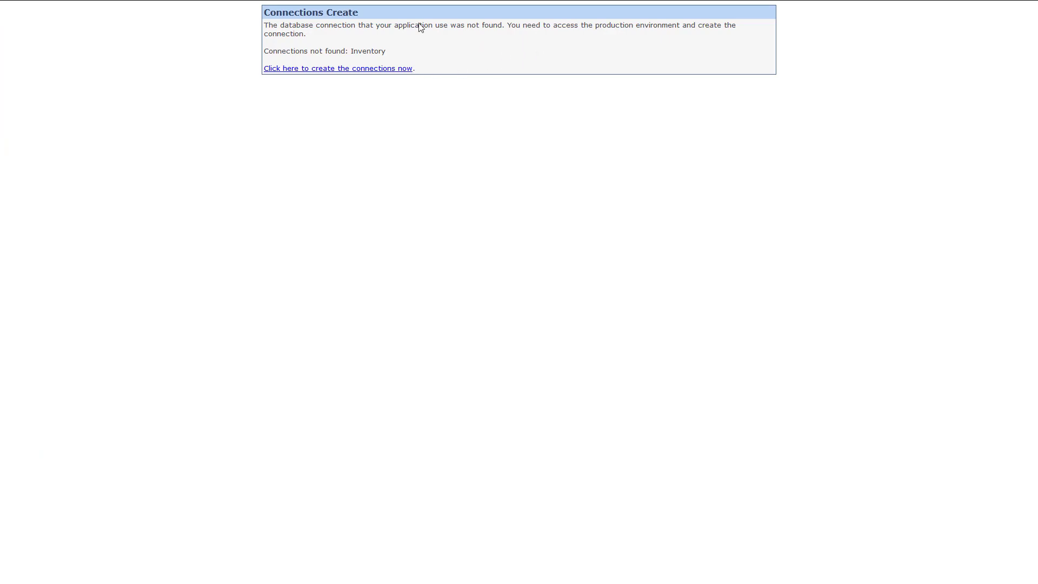
# Step: Proceed to creating the missing connection and log in to the production environment with the default password, leaving it unsaved in the browser
pyautogui.click(388, 70)
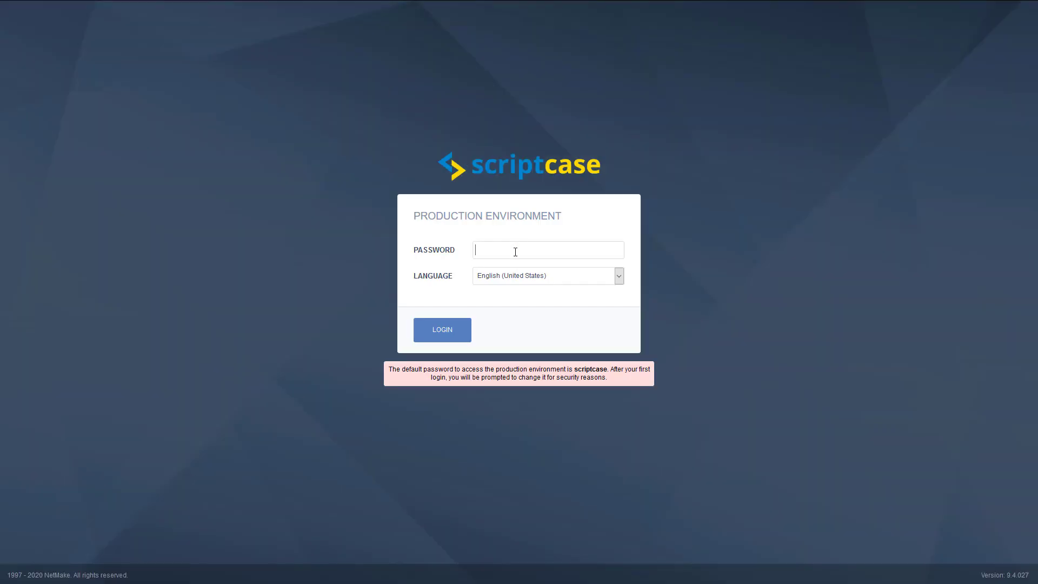
pyautogui.click(515, 252)
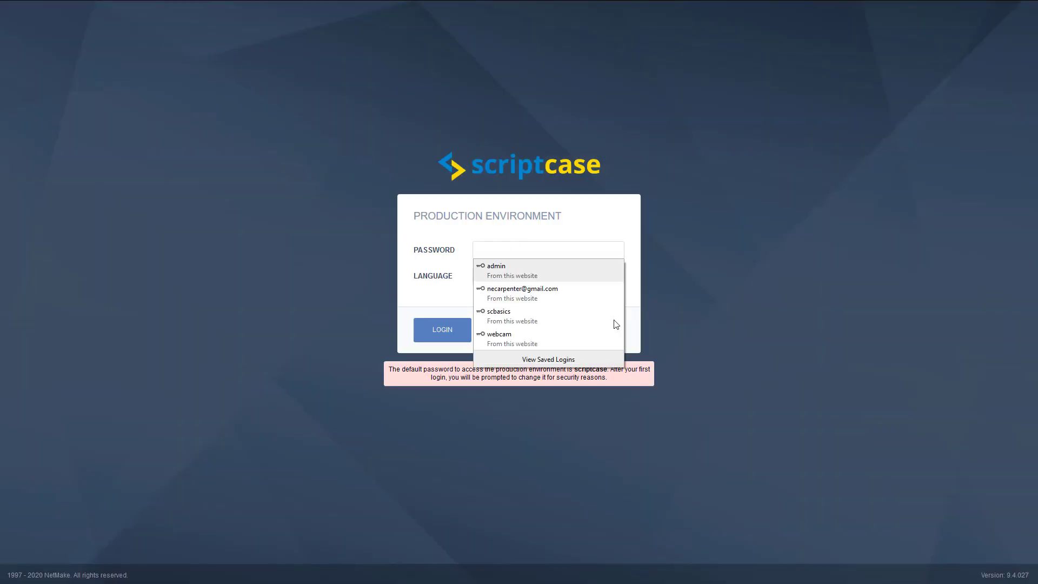
pyautogui.click(757, 319)
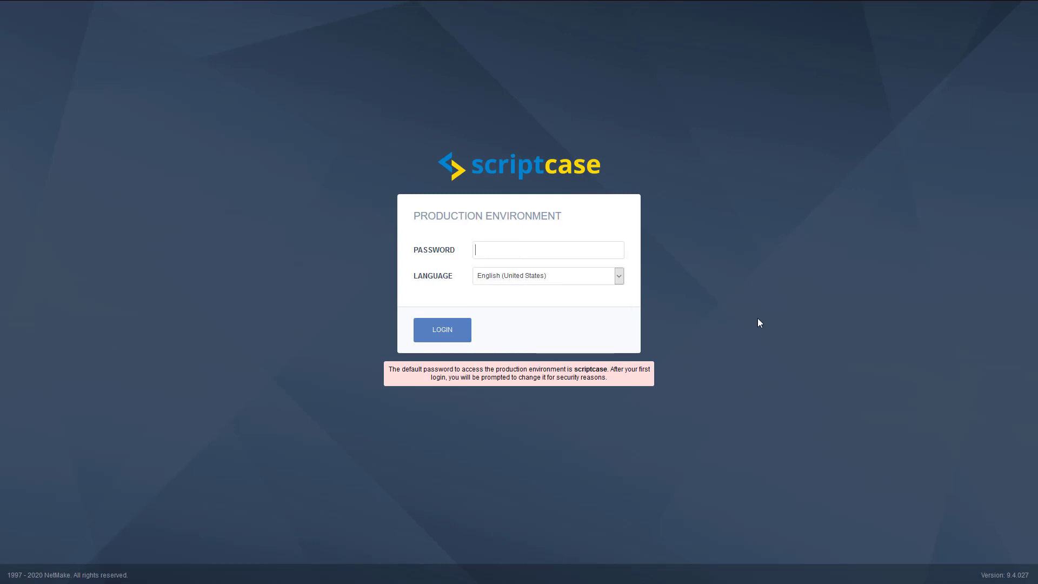
pyautogui.doubleClick(595, 370)
pyautogui.click(514, 249)
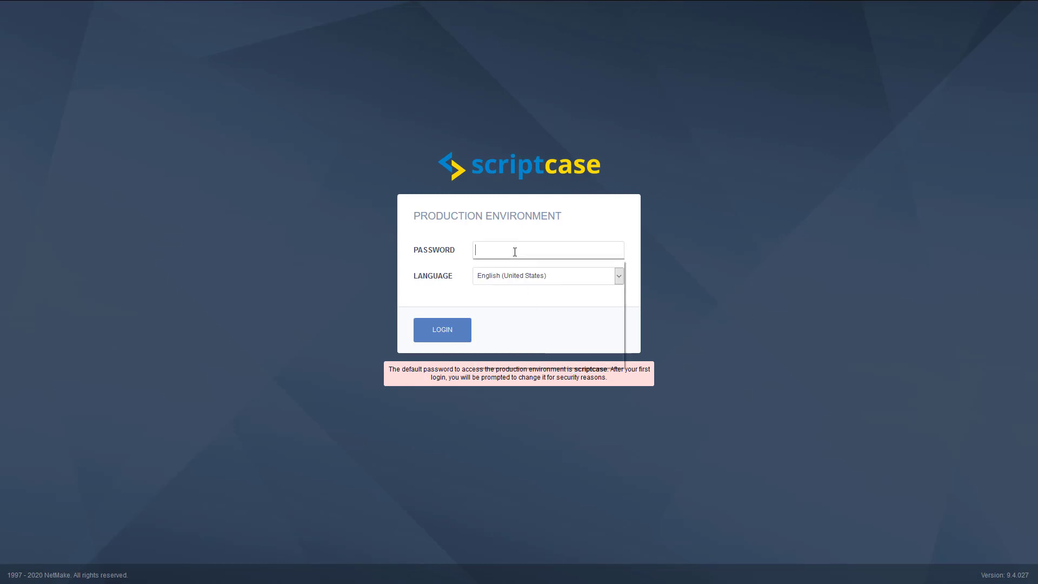
pyautogui.hotkey('ctrl', 'v')
pyautogui.click(443, 329)
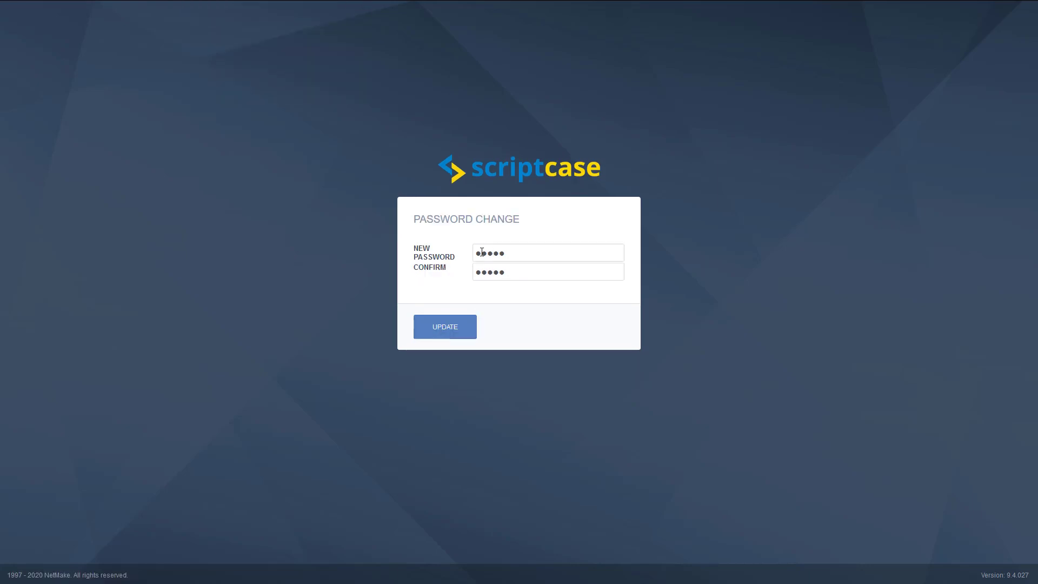
pyautogui.click(447, 330)
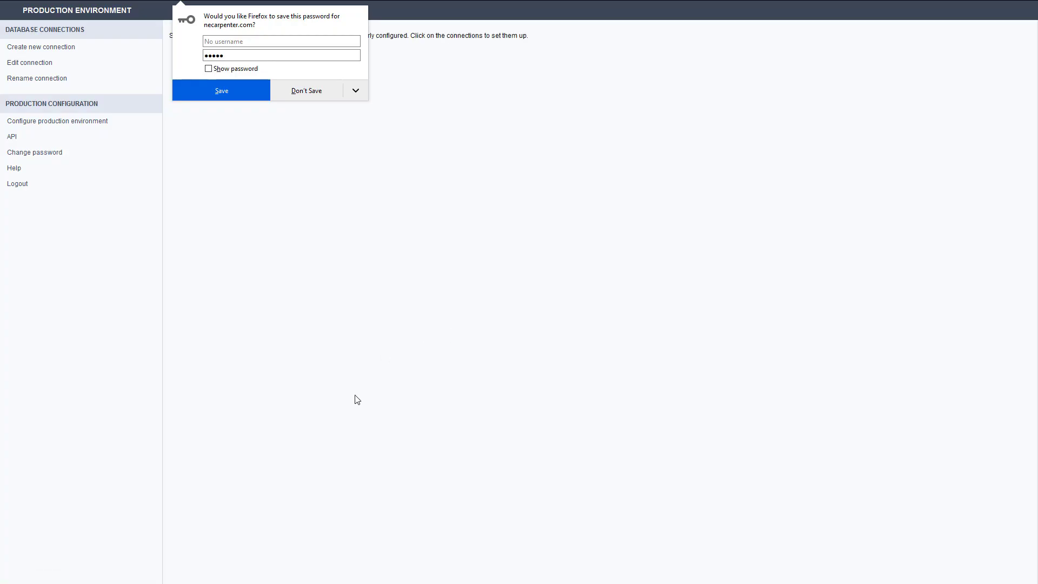
pyautogui.click(355, 380)
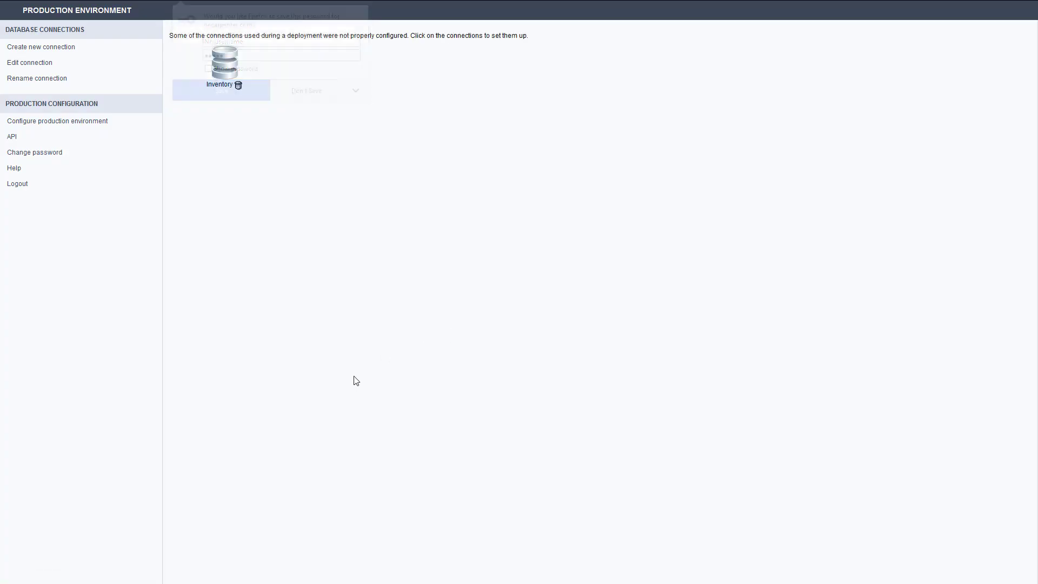
# Step: Set up the Inventory connection as MySQL and enter the database username and password
pyautogui.click(223, 67)
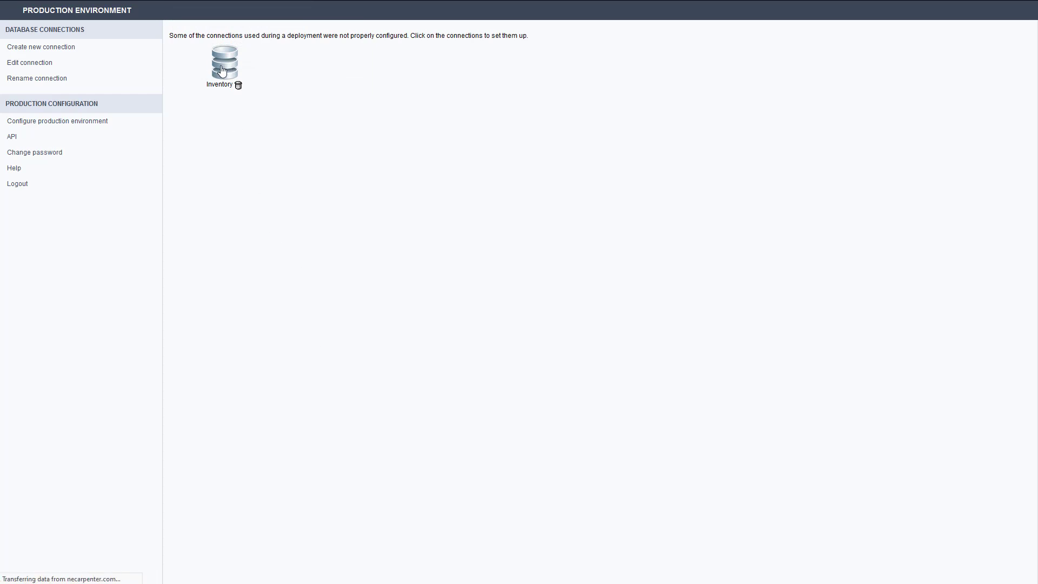
pyautogui.click(458, 88)
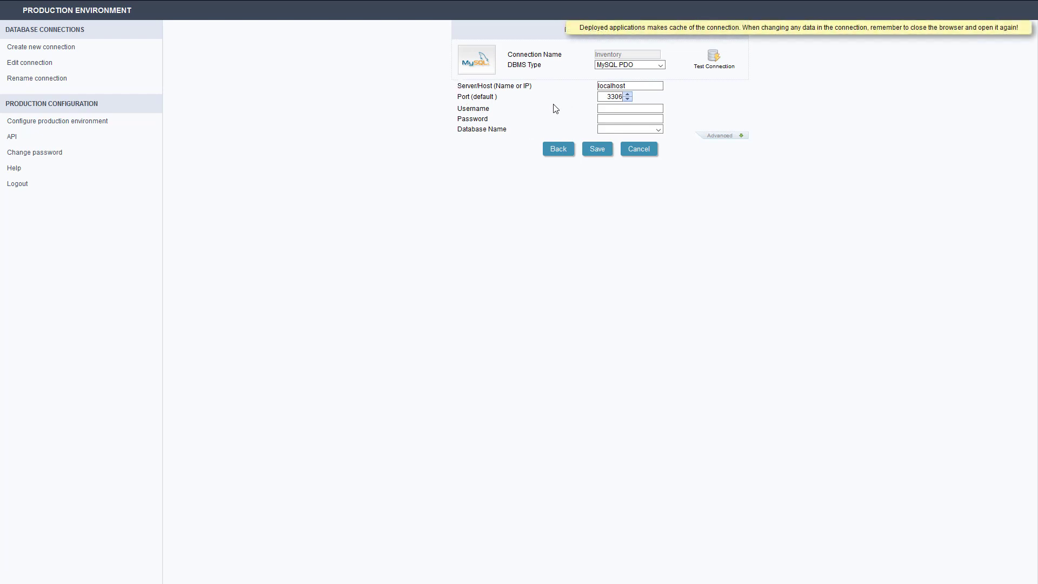
pyautogui.click(609, 108)
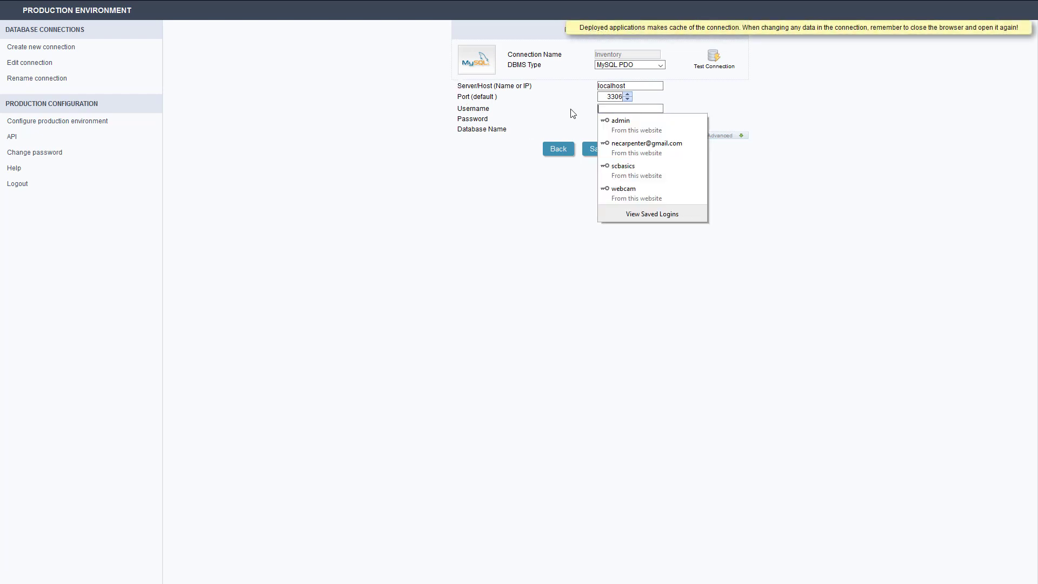
pyautogui.write('scbasics')
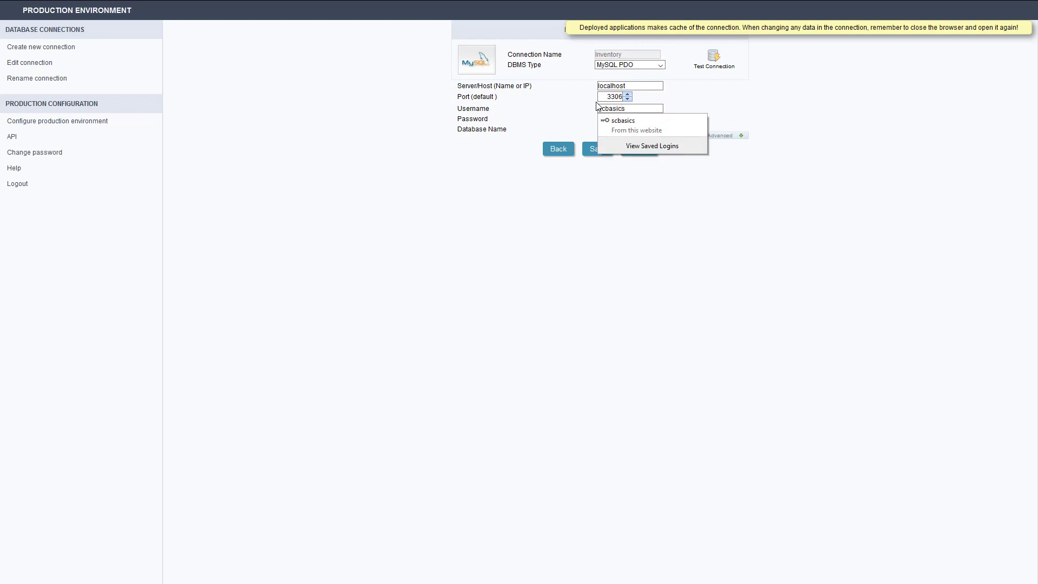
pyautogui.press('Tab')
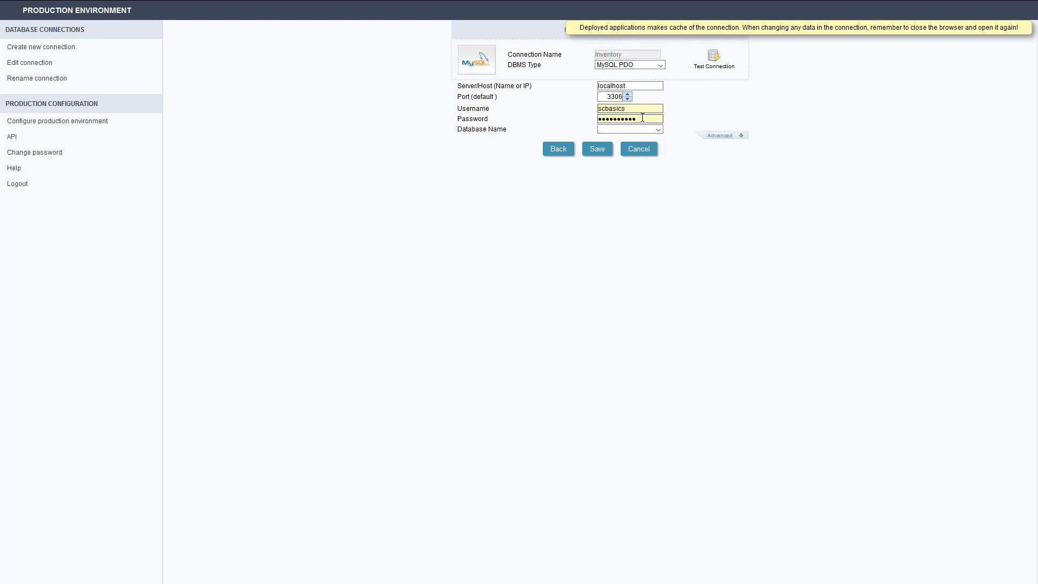
pyautogui.moveTo(642, 118); pyautogui.dragTo(591, 119)
pyautogui.write('s')
pyautogui.click(659, 129)
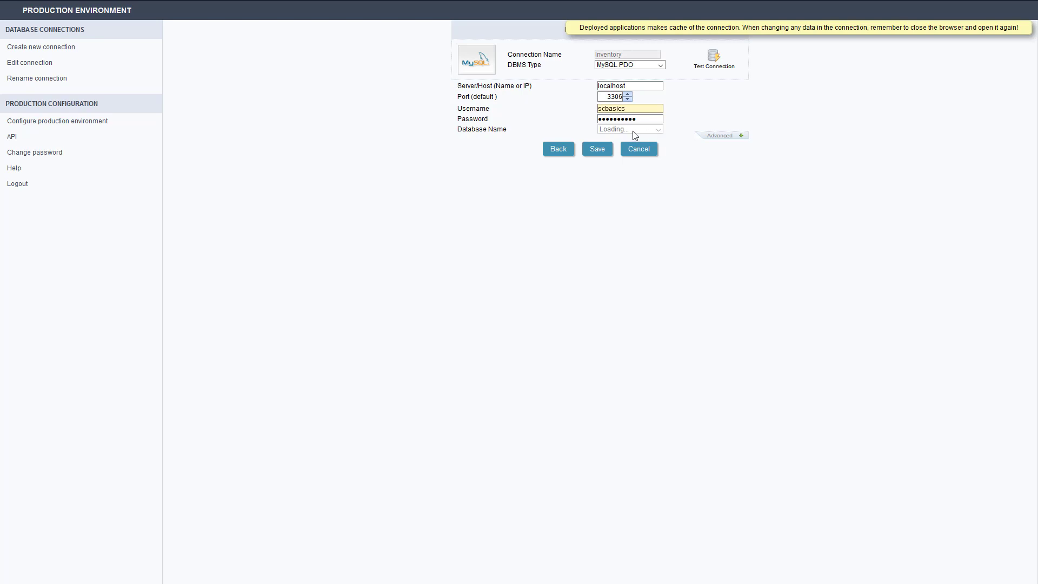
pyautogui.click(646, 120)
# Step: Test the Inventory connection and save it, dismissing the browser's offer to update the stored login
pyautogui.click(711, 63)
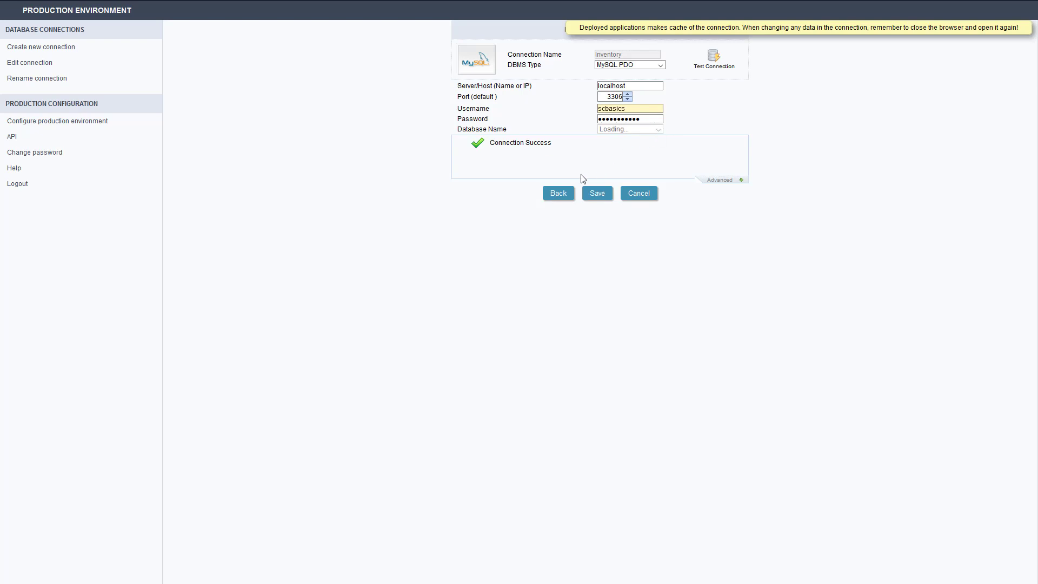
pyautogui.click(597, 195)
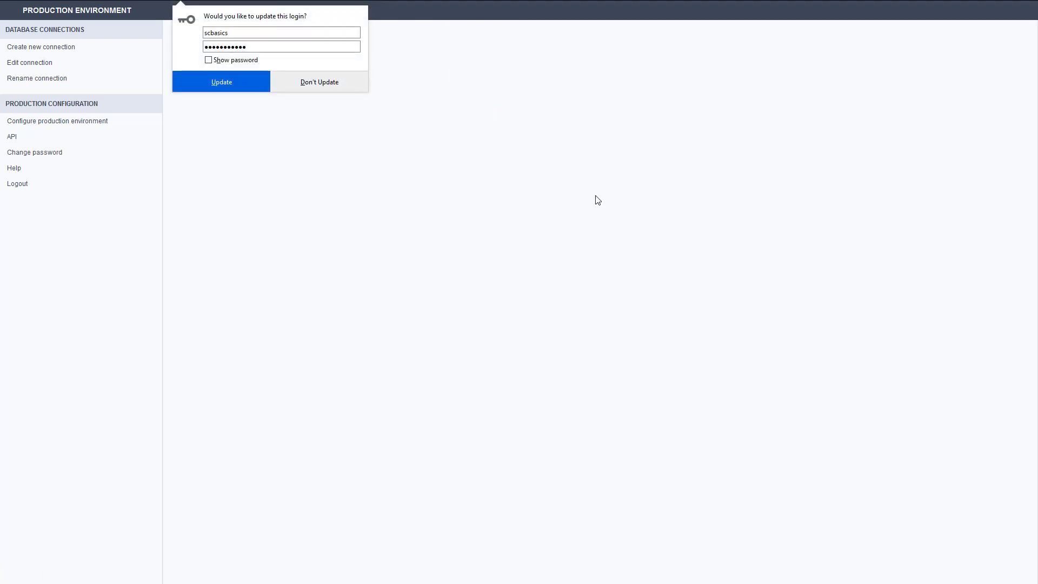
pyautogui.click(341, 126)
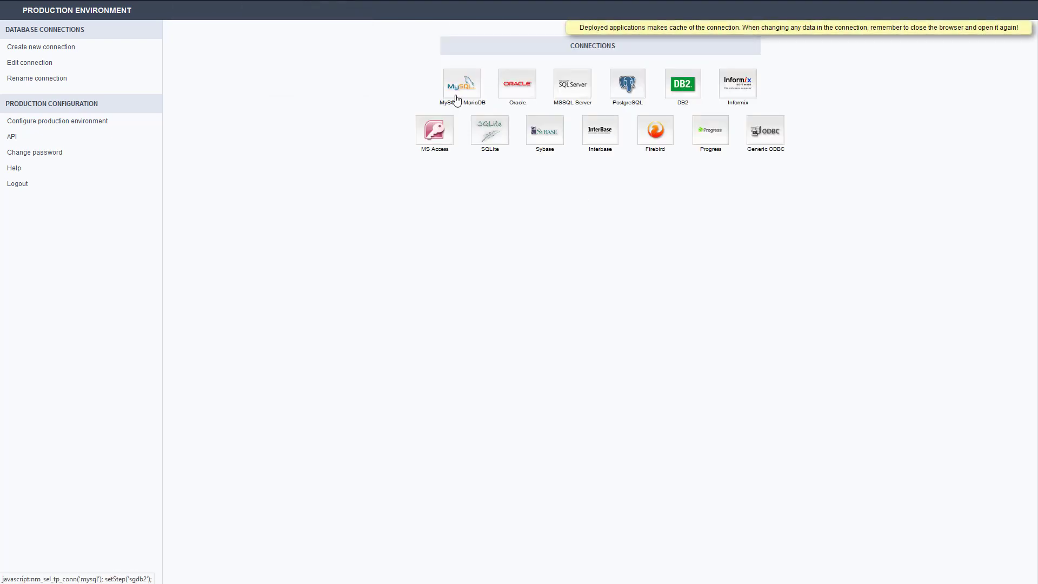
# Step: Edit the saved Inventory connection to choose its database instead of information_schema, and save the change
pyautogui.click(23, 62)
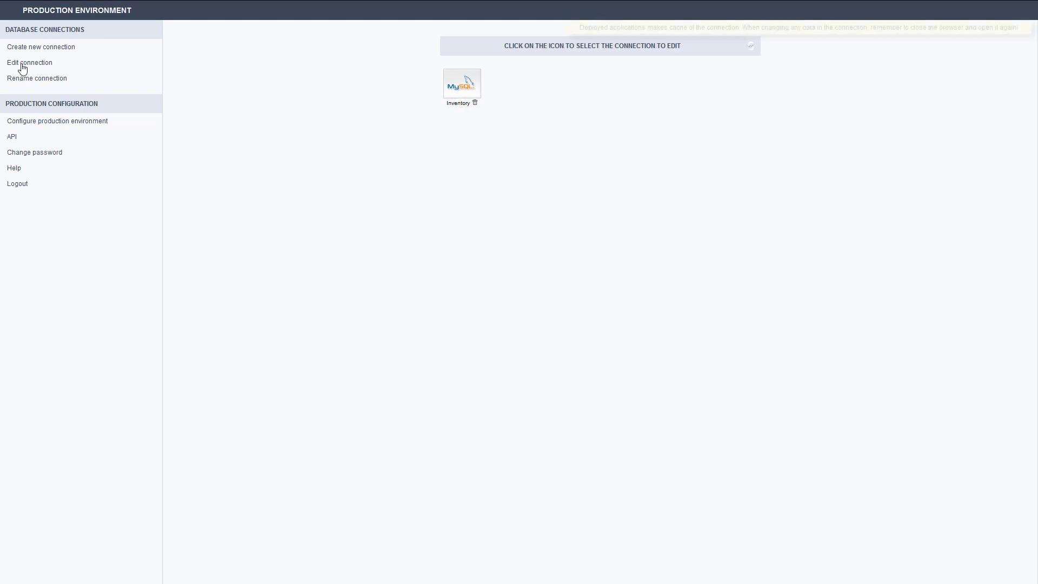
pyautogui.click(462, 86)
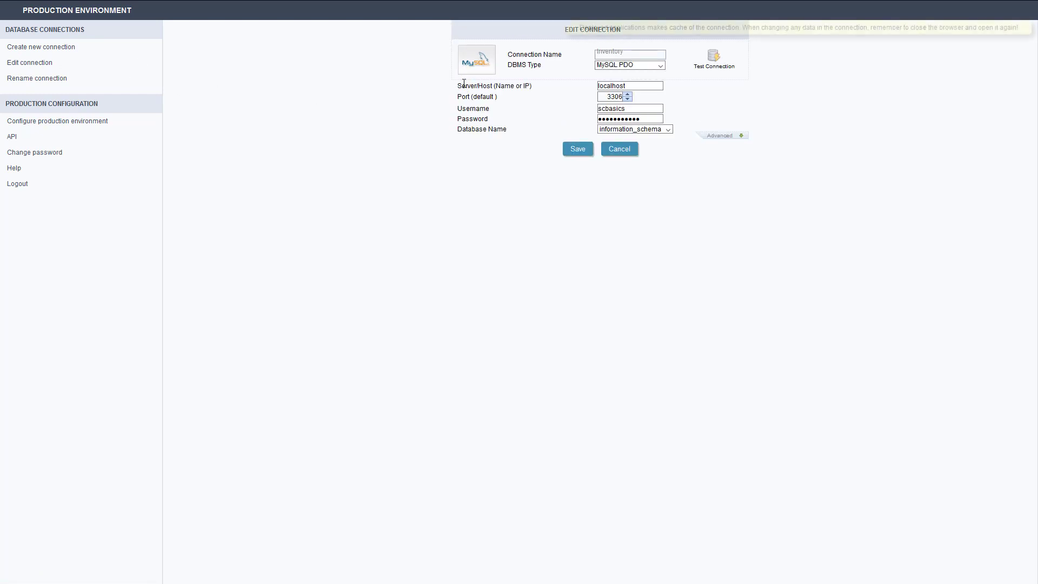
pyautogui.click(668, 130)
pyautogui.click(654, 151)
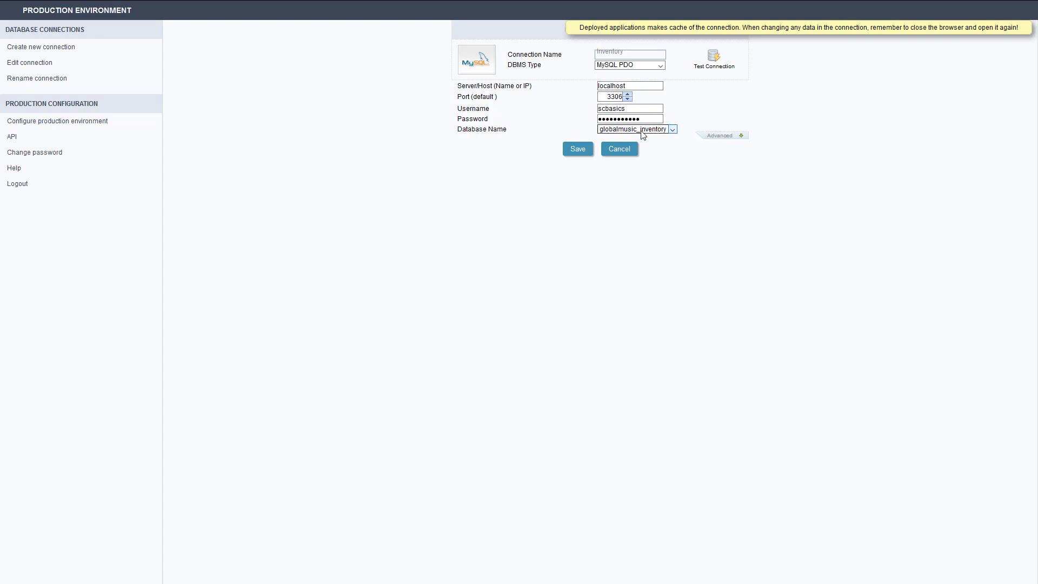
pyautogui.click(578, 149)
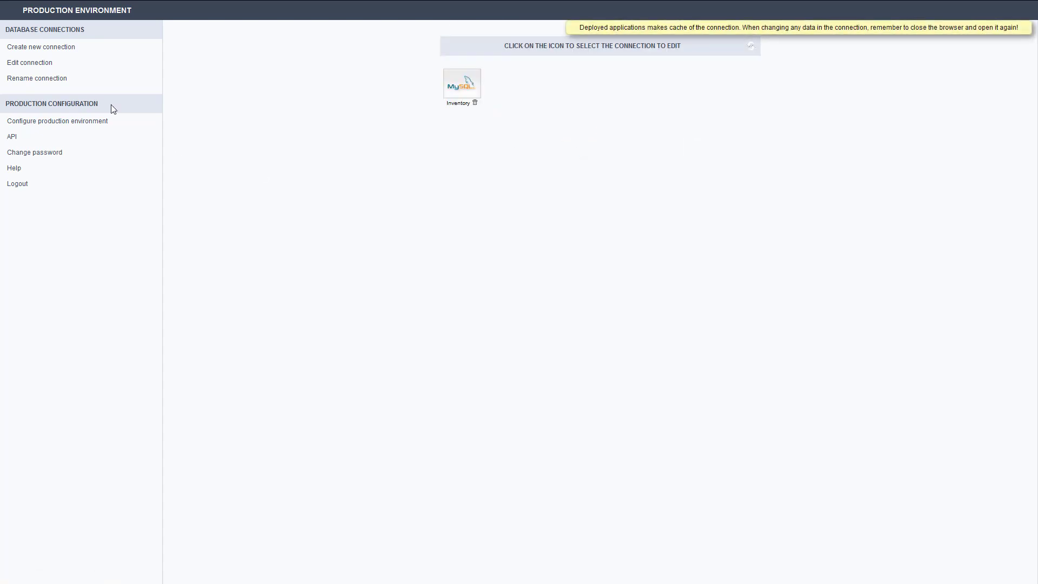
# Step: View the form for renaming a connection and the connections it offers
pyautogui.click(31, 79)
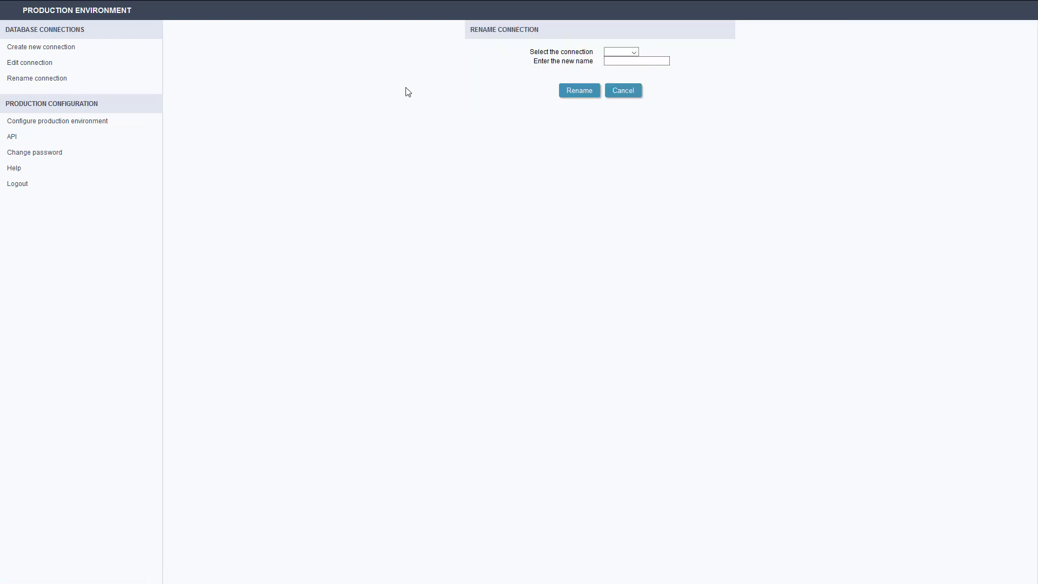
pyautogui.click(633, 53)
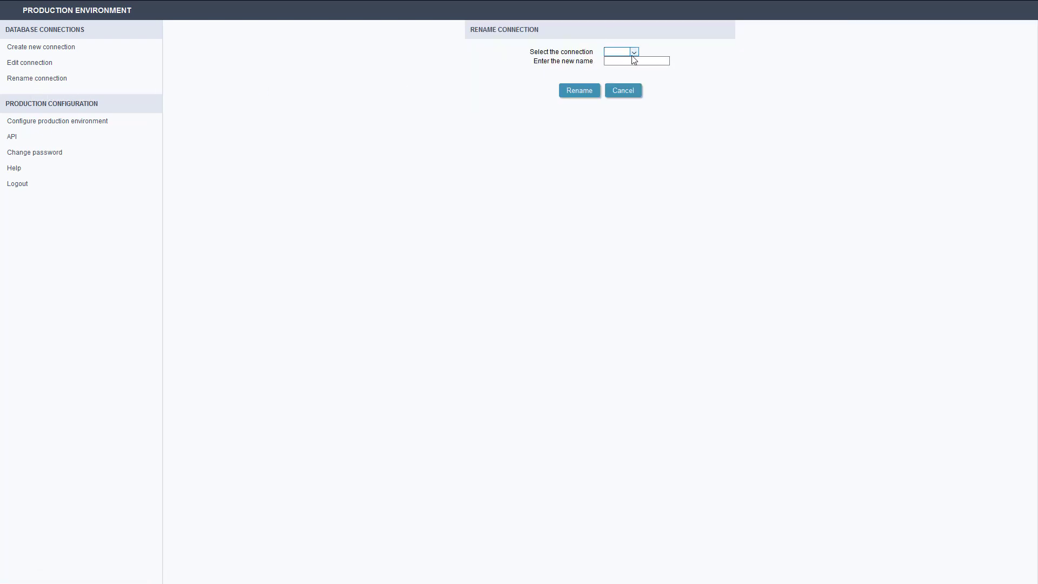
pyautogui.click(523, 64)
# Step: Set the production environment's PHP timezone to America/Chicago and save the configuration
pyautogui.click(74, 126)
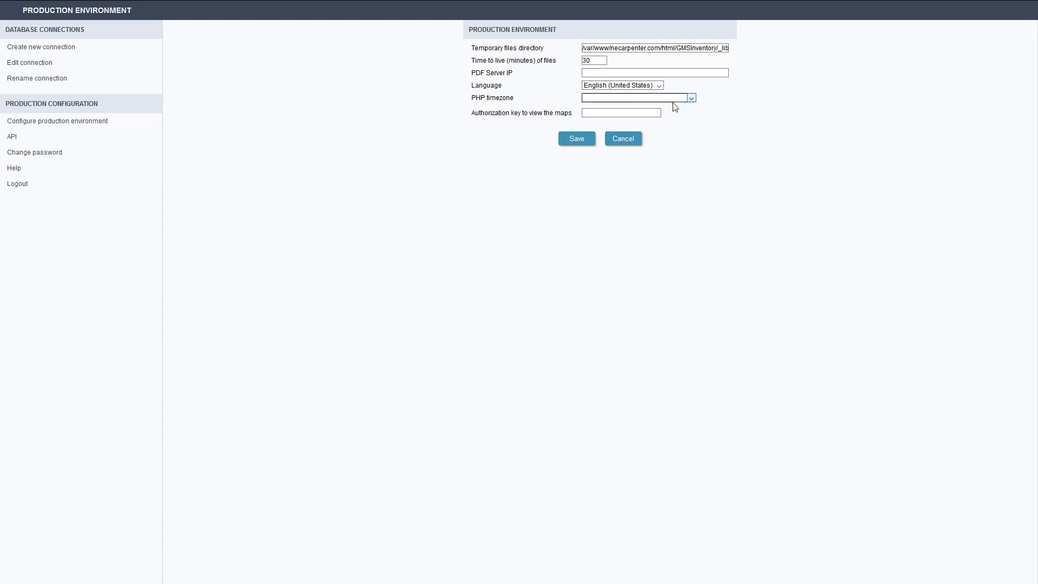
pyautogui.click(692, 97)
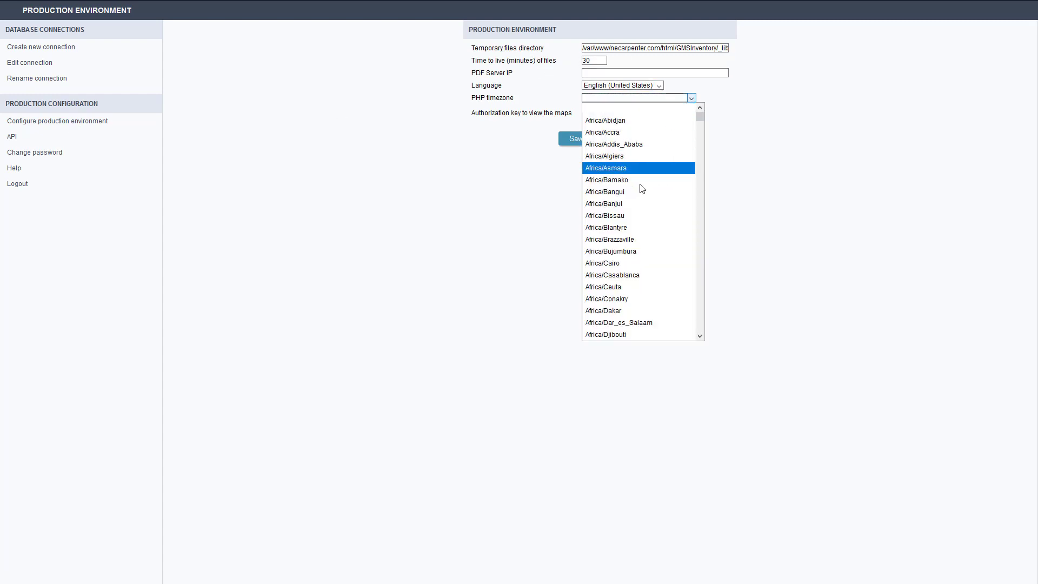
pyautogui.scroll(-6, 646, 194)
pyautogui.scroll(-14, 646, 192)
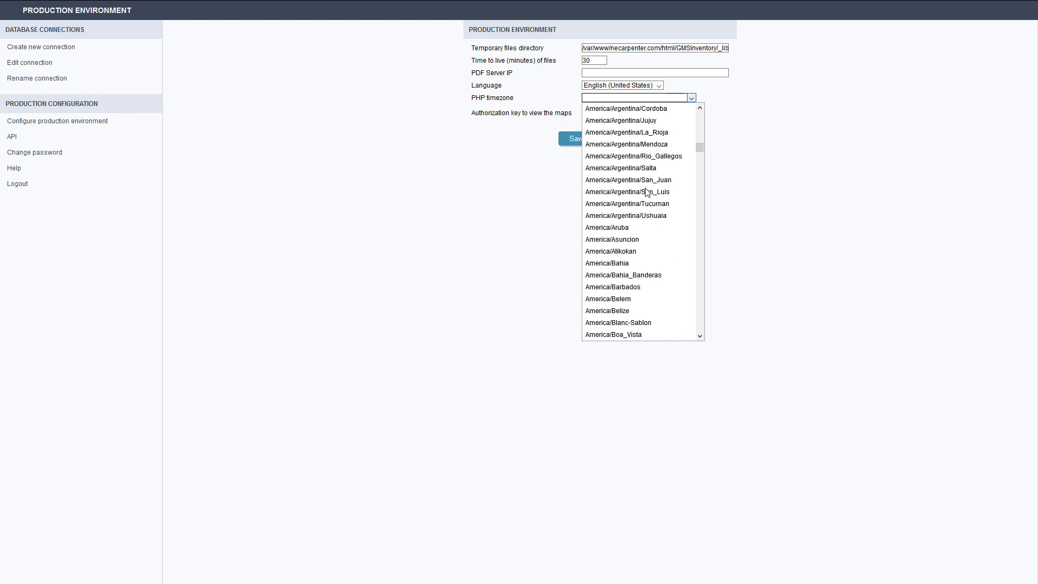
pyautogui.scroll(-2, 641, 216)
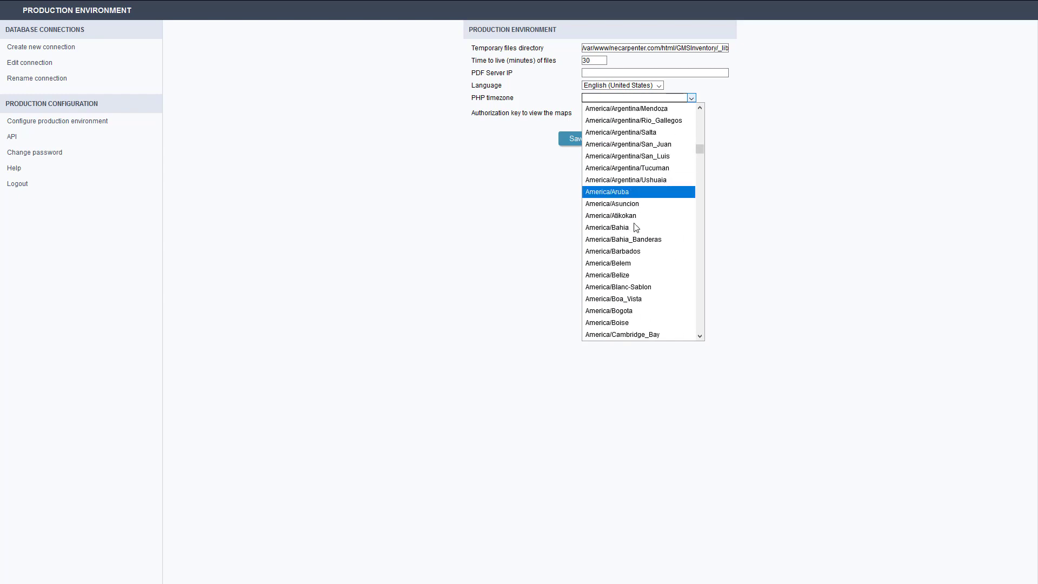
pyautogui.scroll(-1, 635, 227)
pyautogui.scroll(-1, 643, 312)
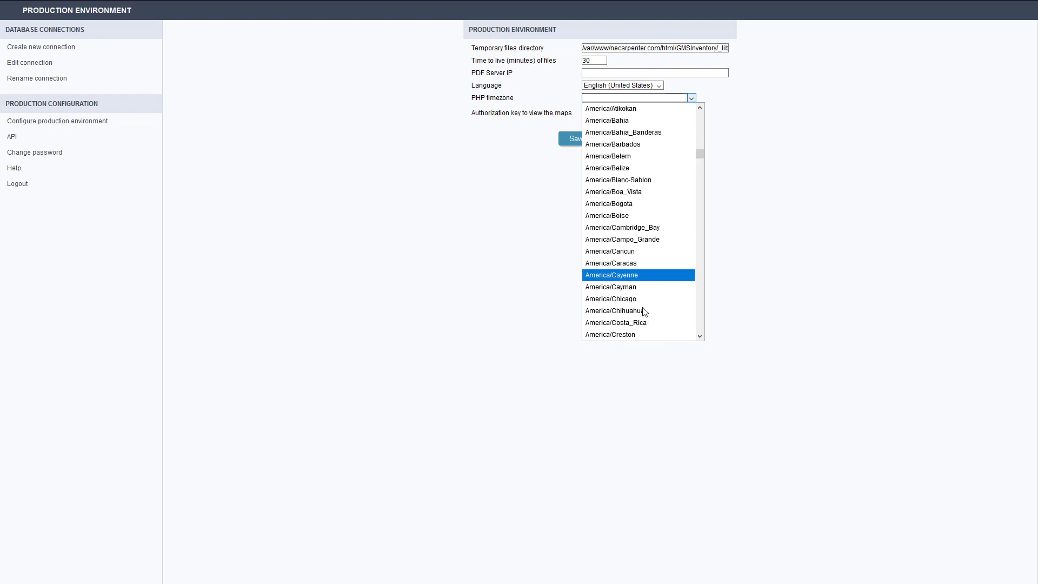
pyautogui.click(635, 301)
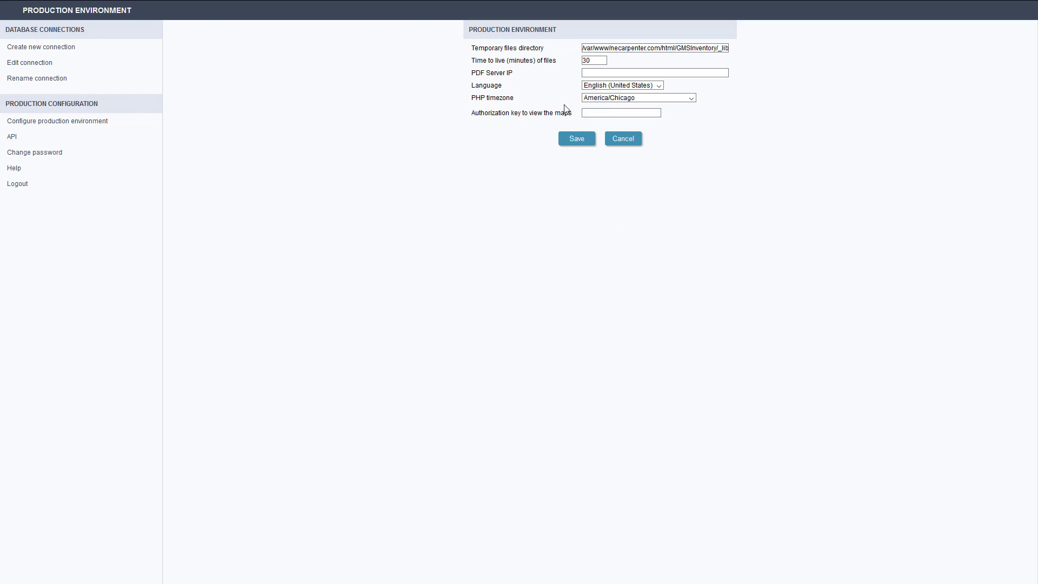
pyautogui.click(606, 114)
pyautogui.click(606, 73)
pyautogui.click(591, 142)
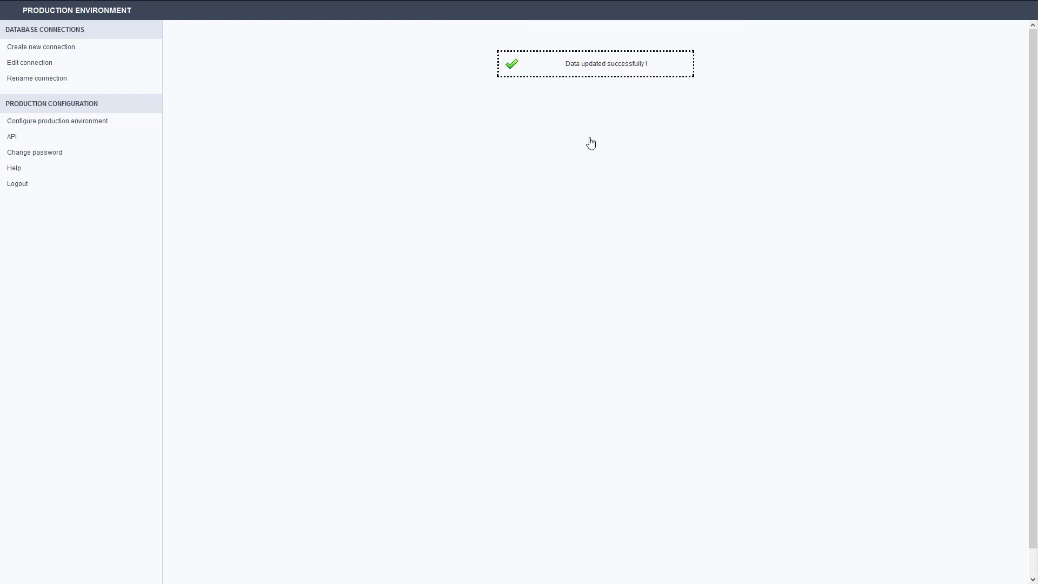
# Step: View the existing SMTP API profile's settings and the form for changing the production environment's password
pyautogui.click(14, 139)
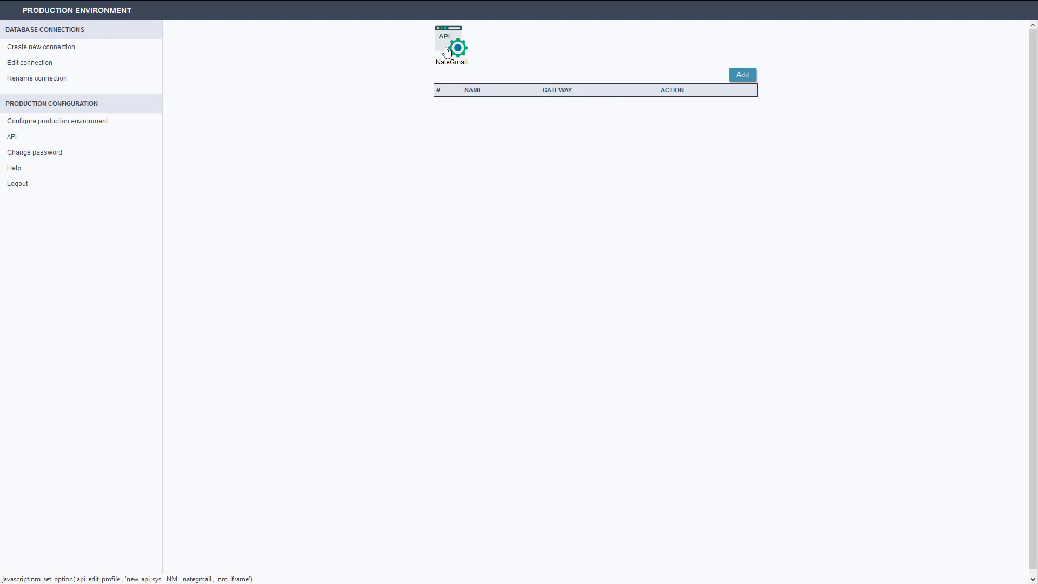
pyautogui.click(447, 51)
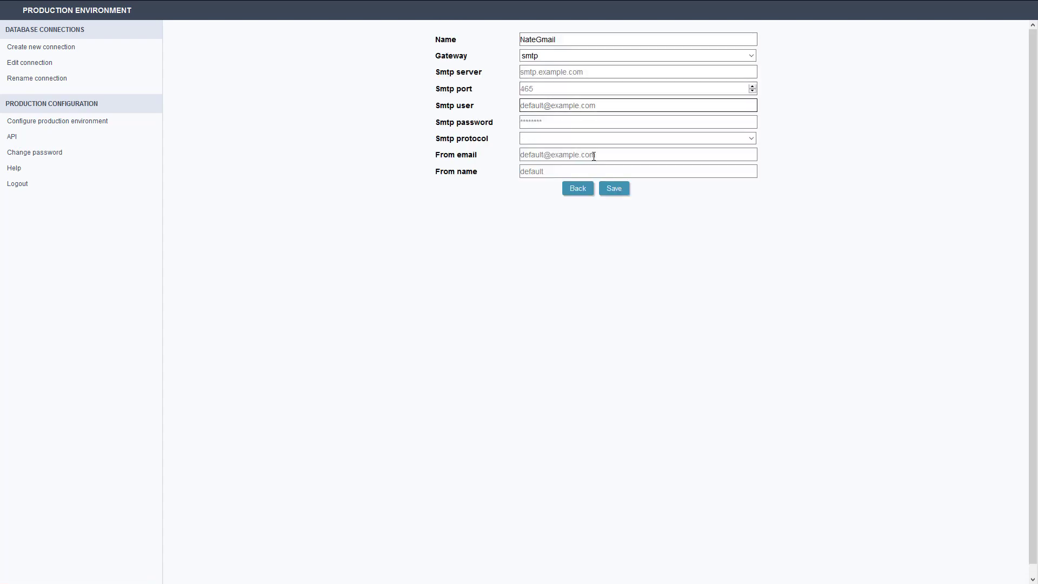
pyautogui.click(22, 154)
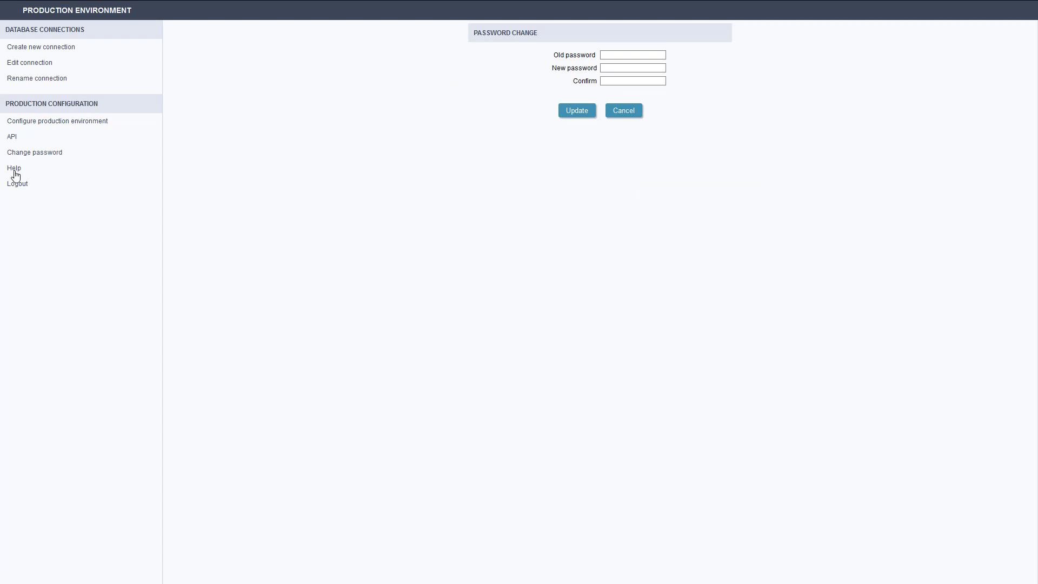
# Step: Check the Scriptcase help documentation, close it, and log out of the production environment
pyautogui.click(15, 171)
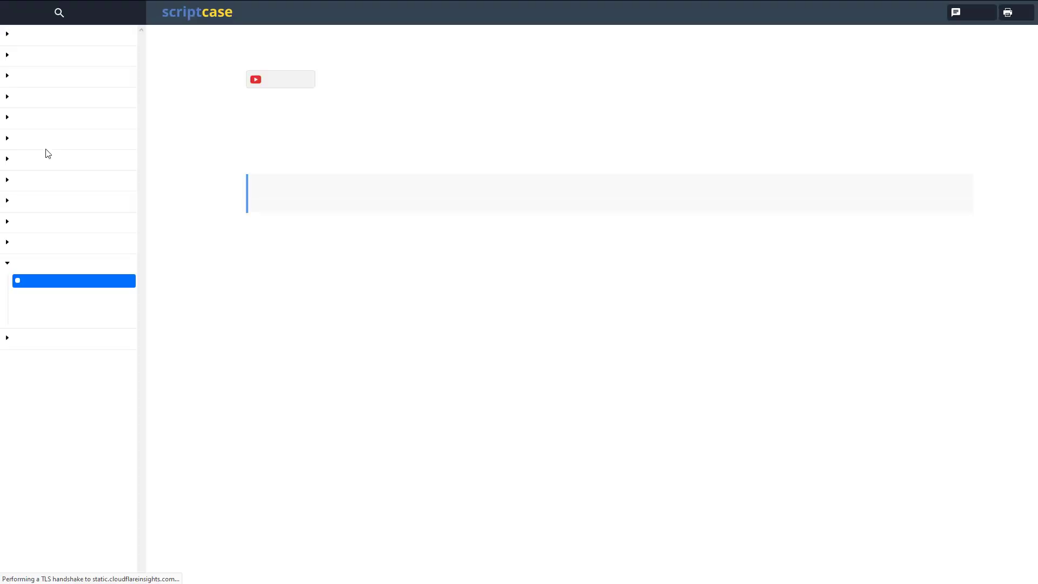
pyautogui.hotkey('ctrl', 'w')
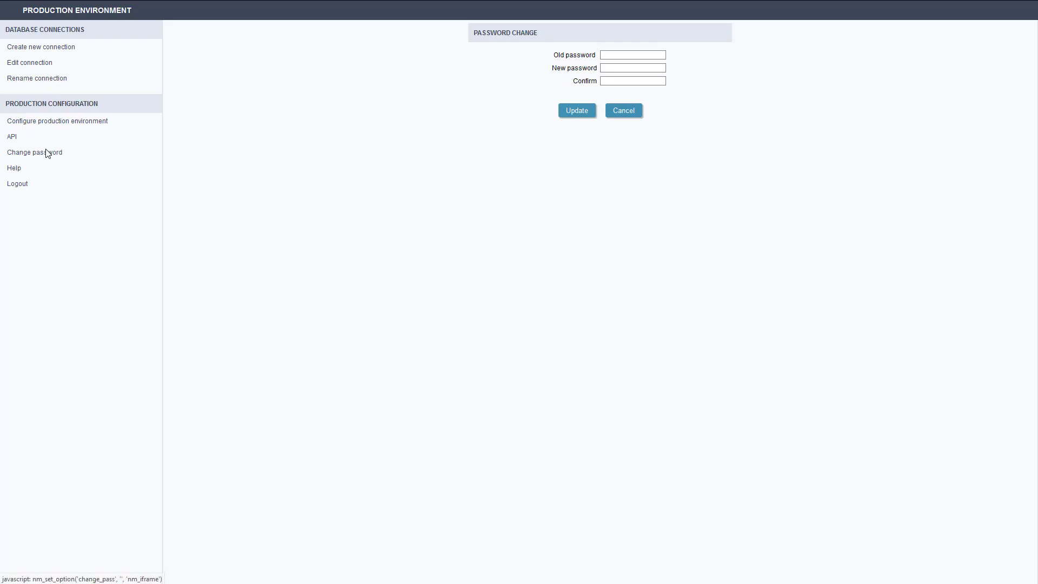
pyautogui.click(19, 186)
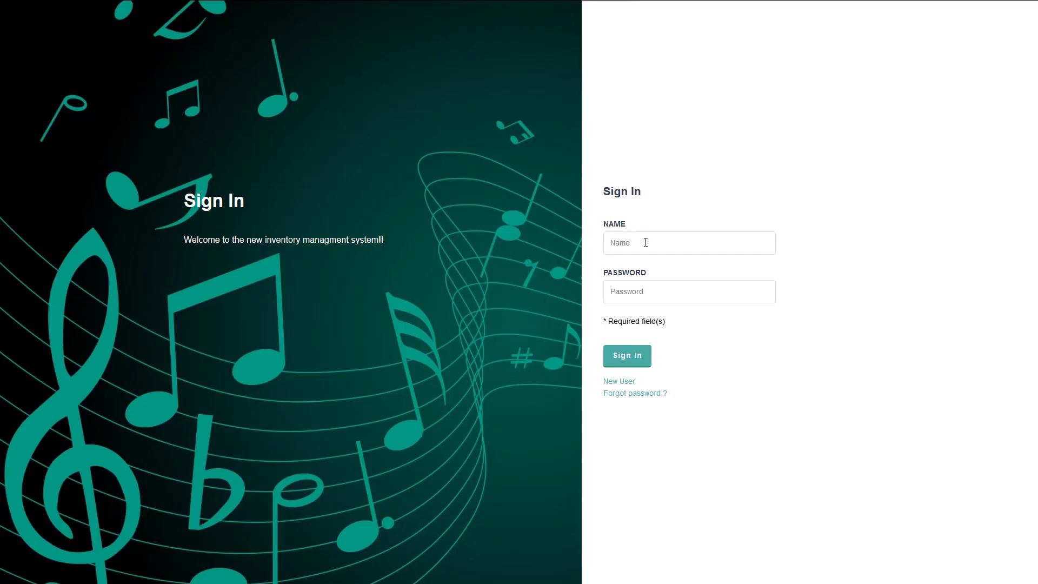
# Step: Sign in to the deployed inventory management system as admin, entering the account password
pyautogui.click(646, 249)
pyautogui.write('admin')
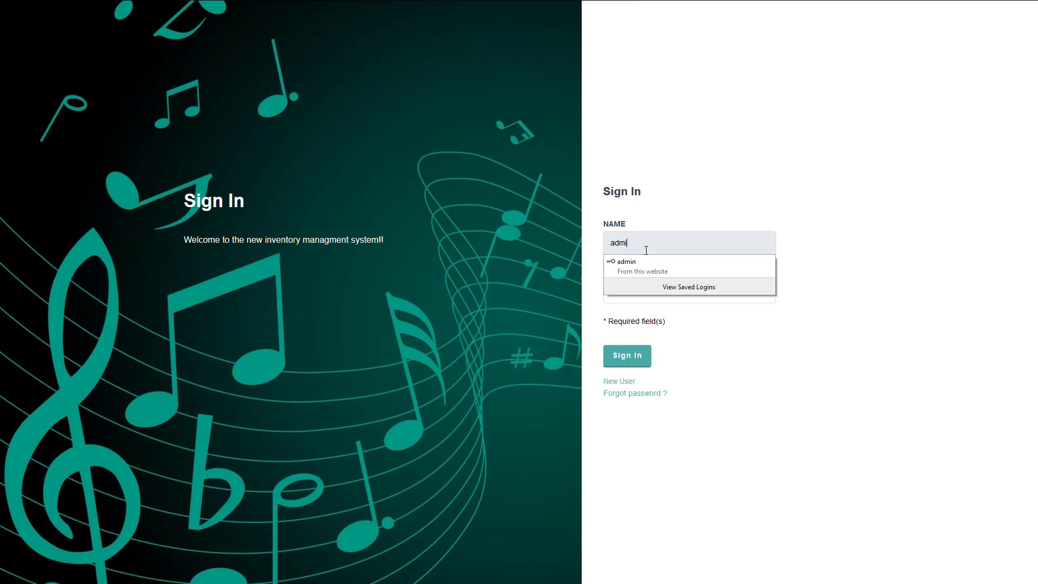
pyautogui.press('Tab')
pyautogui.hotkey('ctrl', 'a')
pyautogui.write('a')
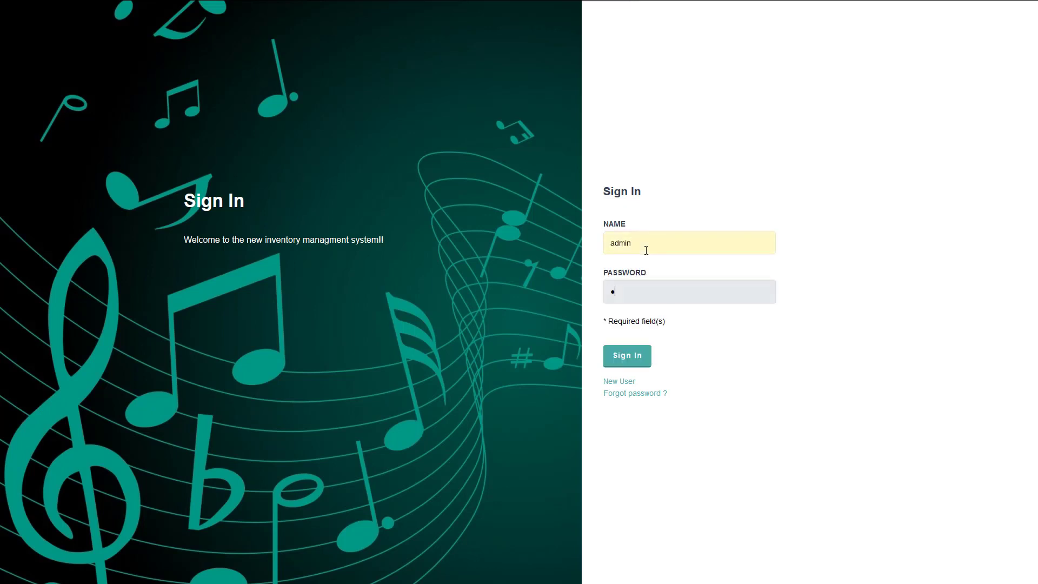
pyautogui.click(633, 355)
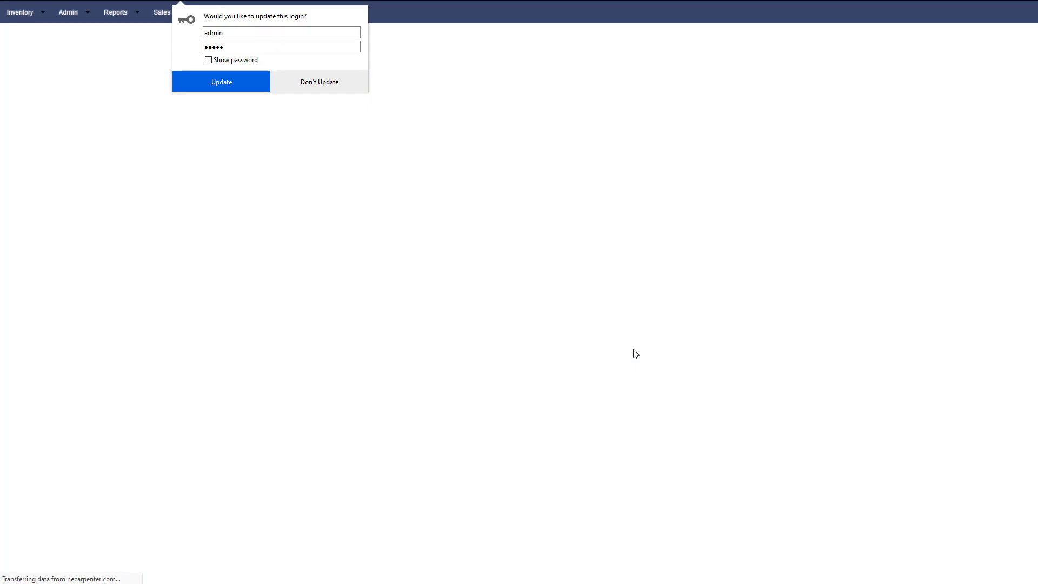